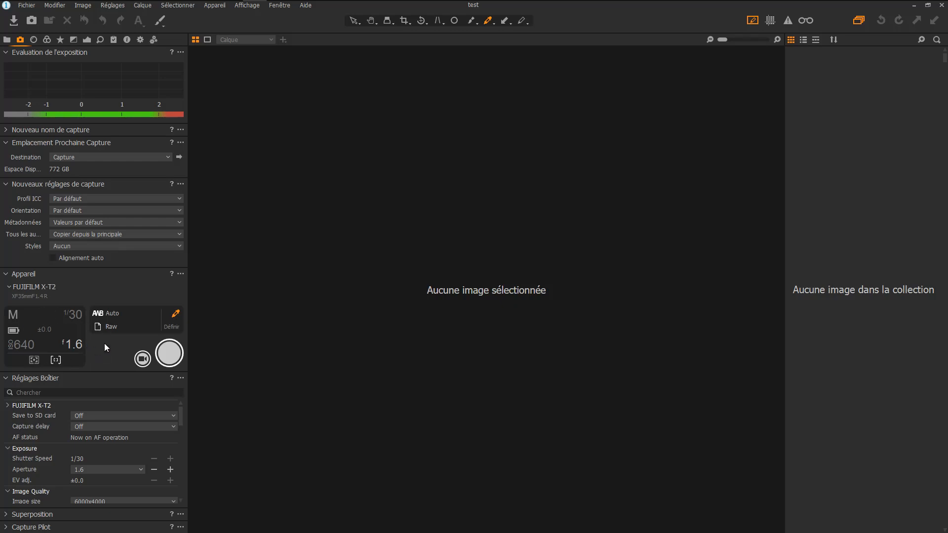
left_click(74, 345)
scroll(103, 372, "up", 1)
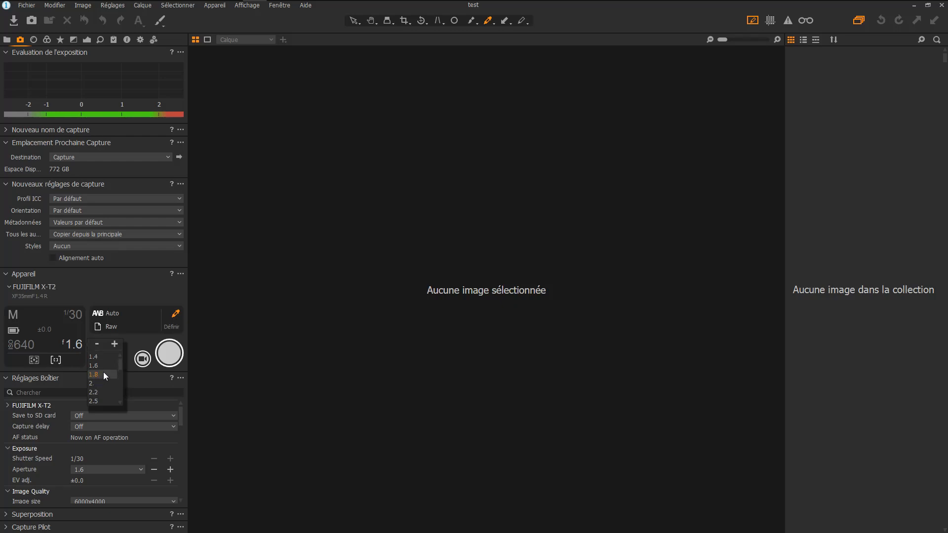
left_click(117, 288)
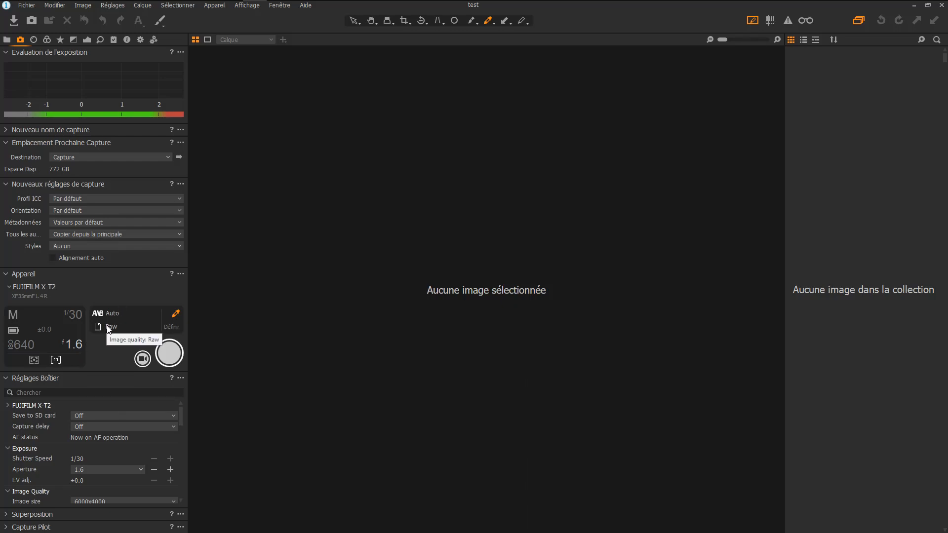
left_click(109, 328)
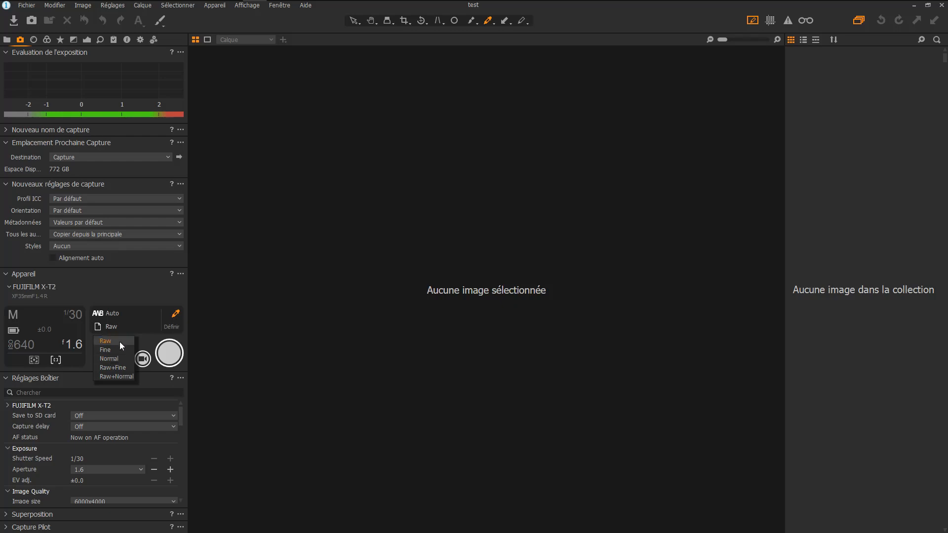
left_click(130, 294)
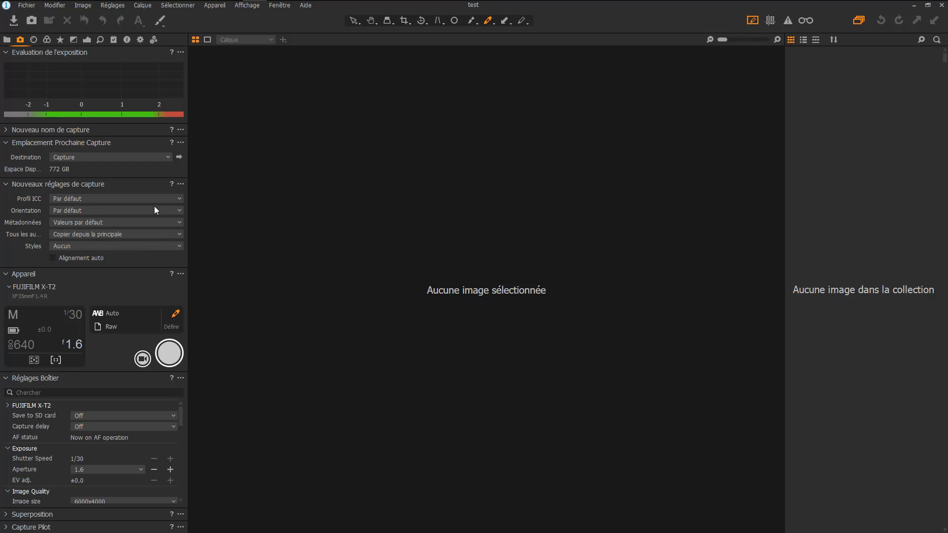
Set the new capture naming format to Nom followed by a 3-digit counter, and change the name to "test_"
left_click(7, 130)
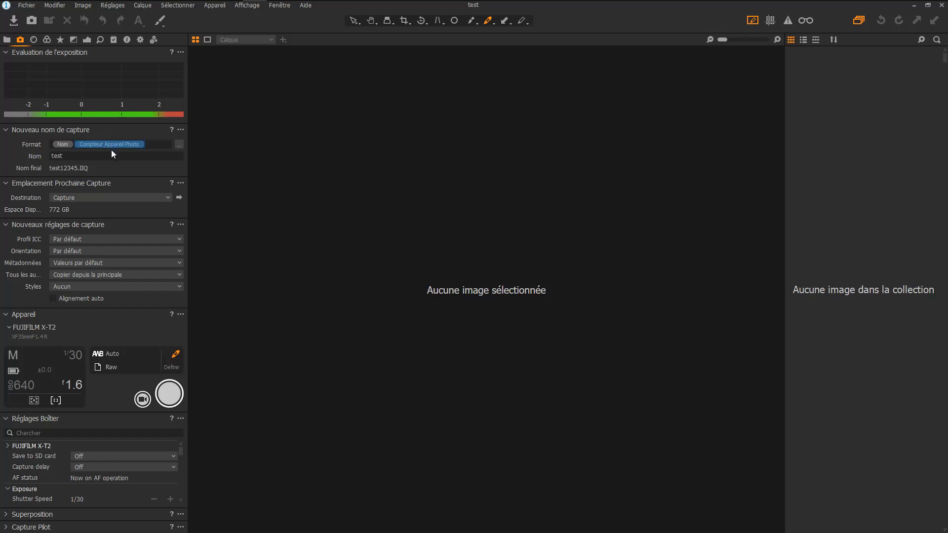
key("BackSpace")
left_click(179, 145)
scroll(489, 295, "down", 5)
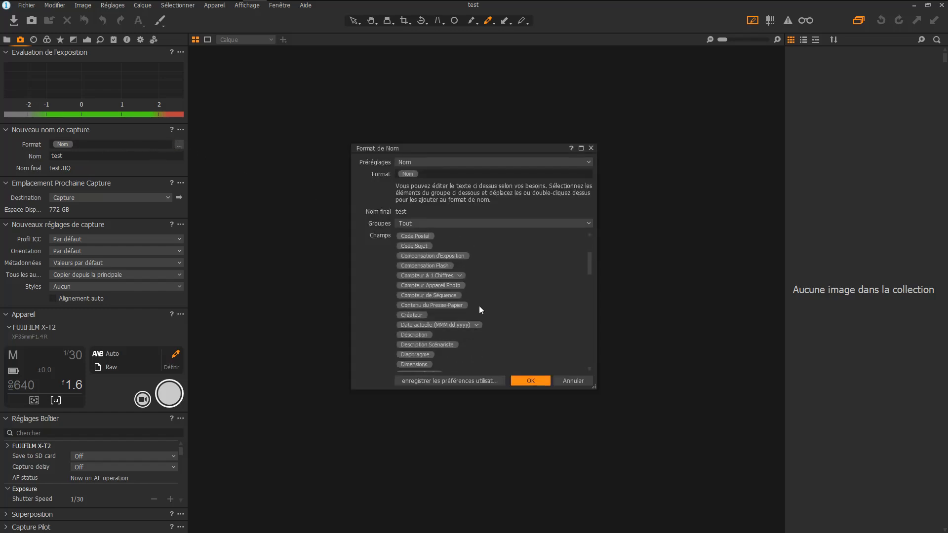
left_click(459, 275)
left_click(445, 307)
double_click(441, 275)
left_click(528, 380)
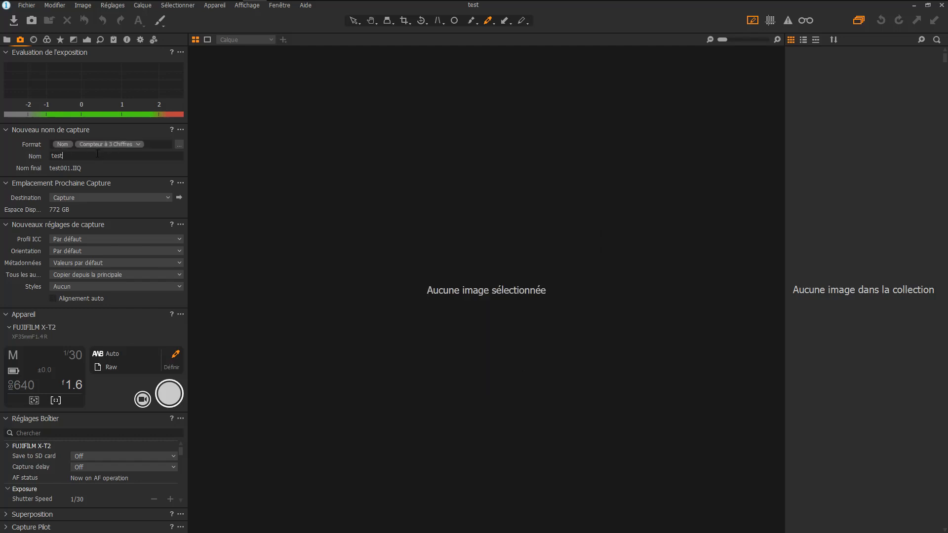
type("_")
Review the options for the next capture destination and for saving captures to the camera's SD card
left_click(117, 197)
left_click(135, 189)
left_click(105, 456)
left_click(90, 455)
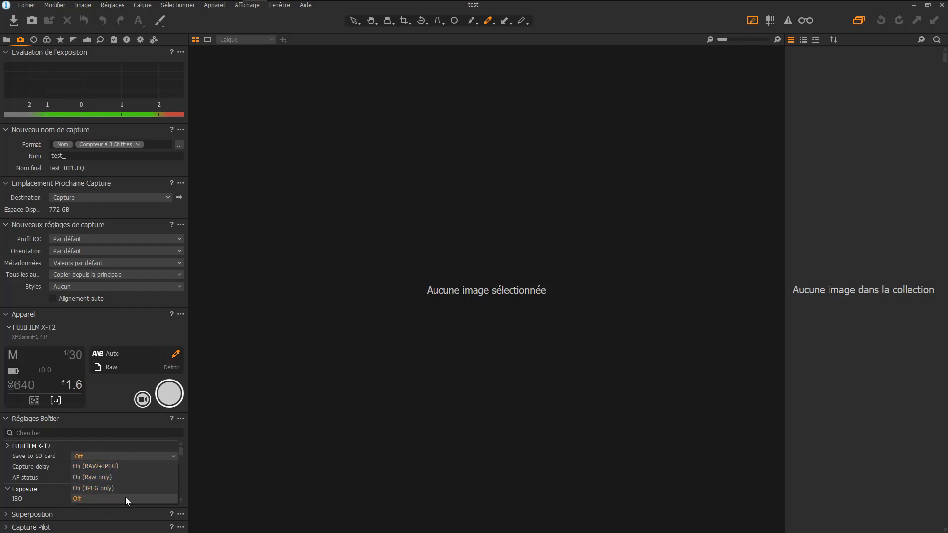
left_click(126, 421)
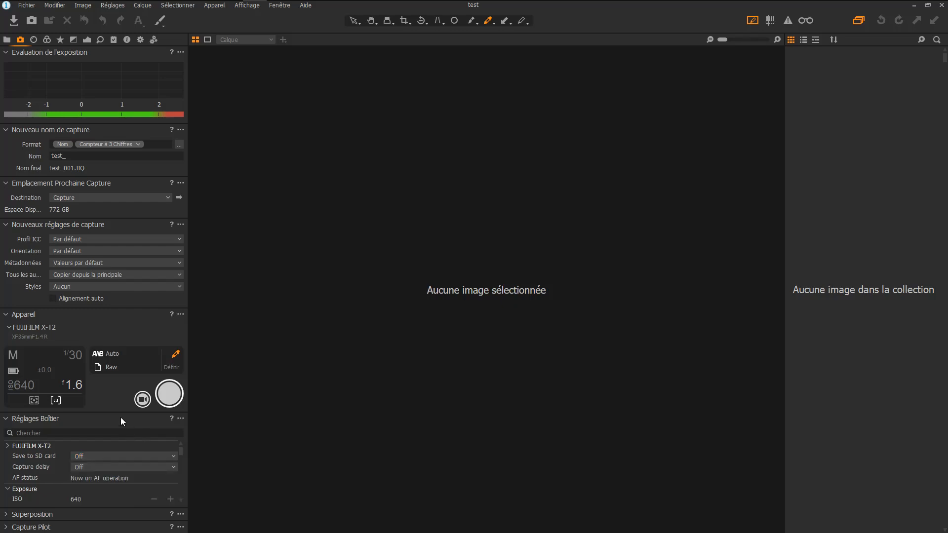
left_click(119, 455)
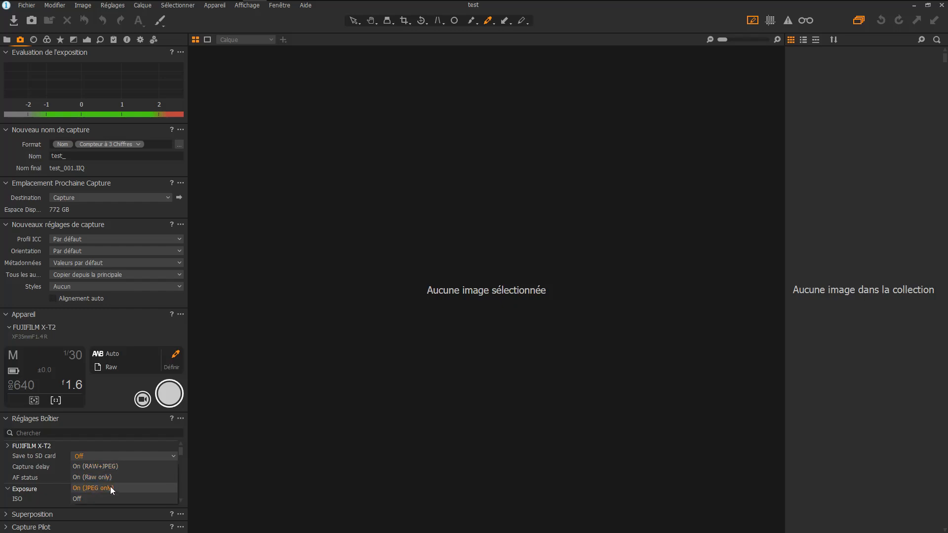
left_click(120, 426)
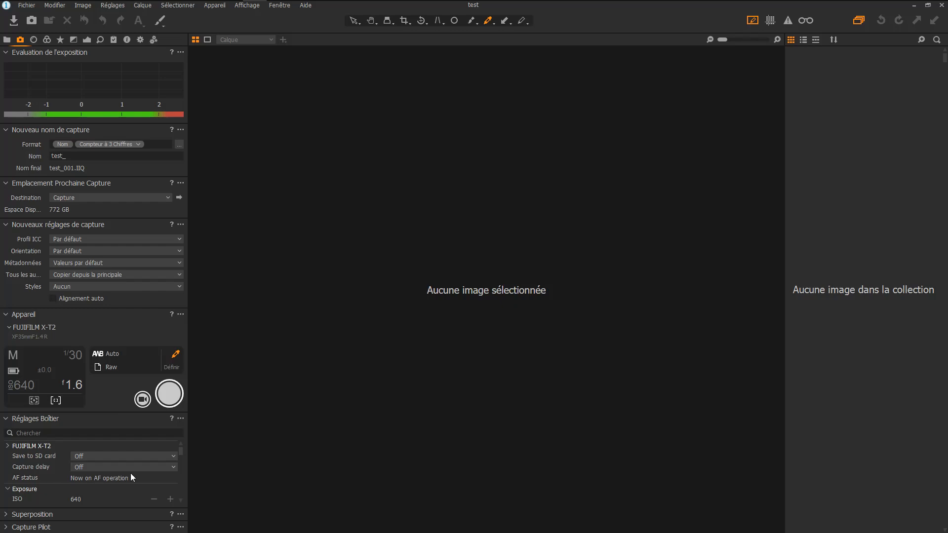
Review the ICC profile, orientation and metadata options available for new captures
left_click(133, 240)
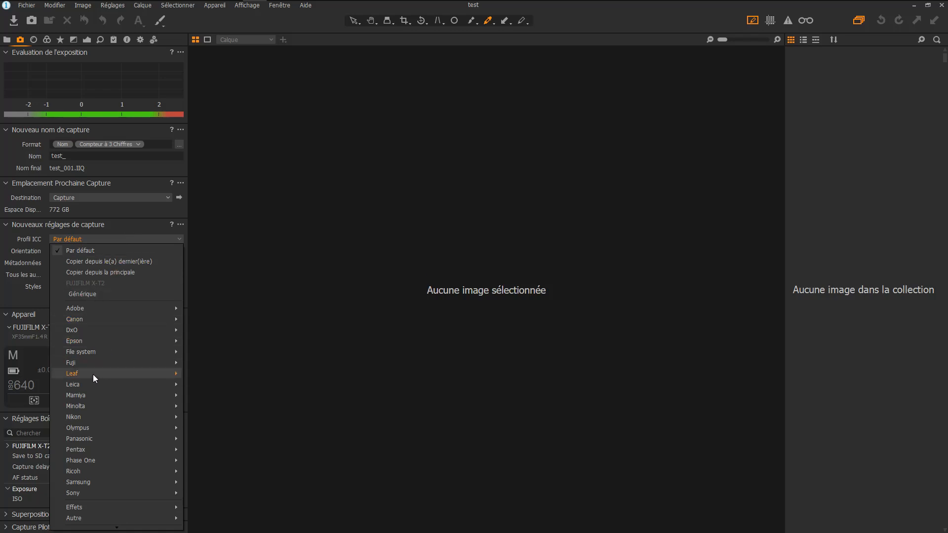
left_click(148, 226)
left_click(90, 251)
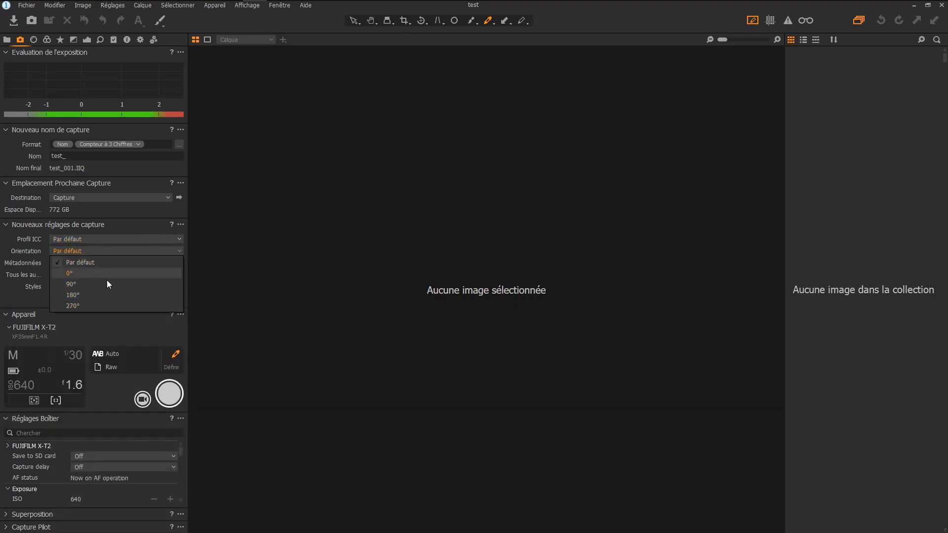
left_click(132, 225)
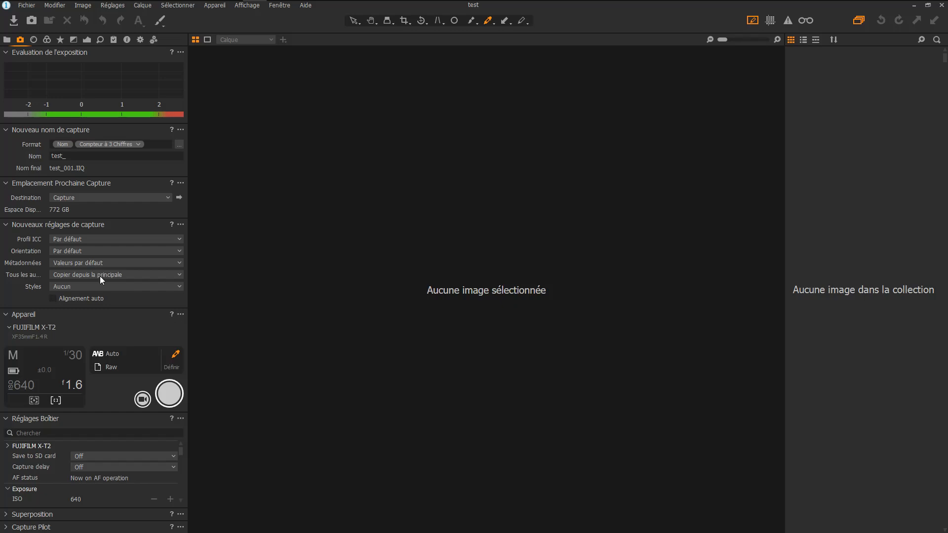
left_click(76, 262)
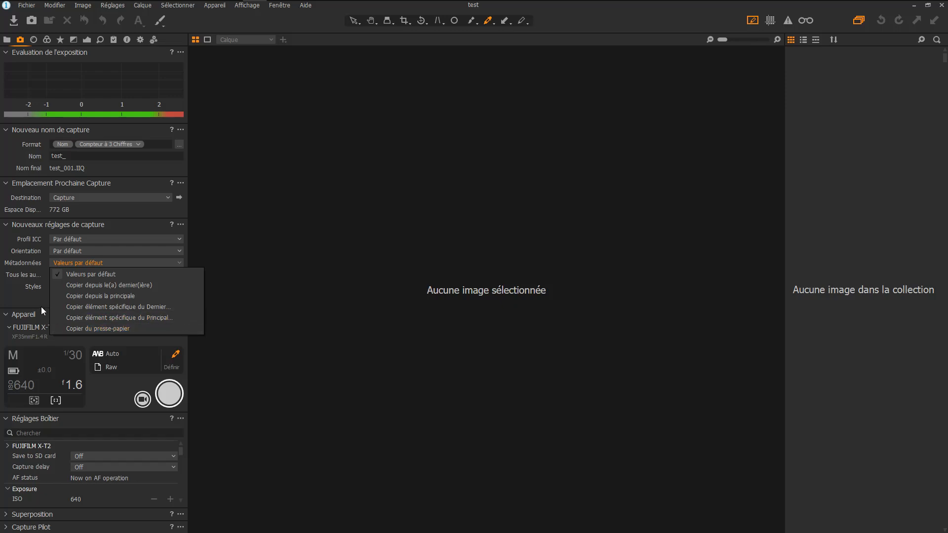
left_click(28, 306)
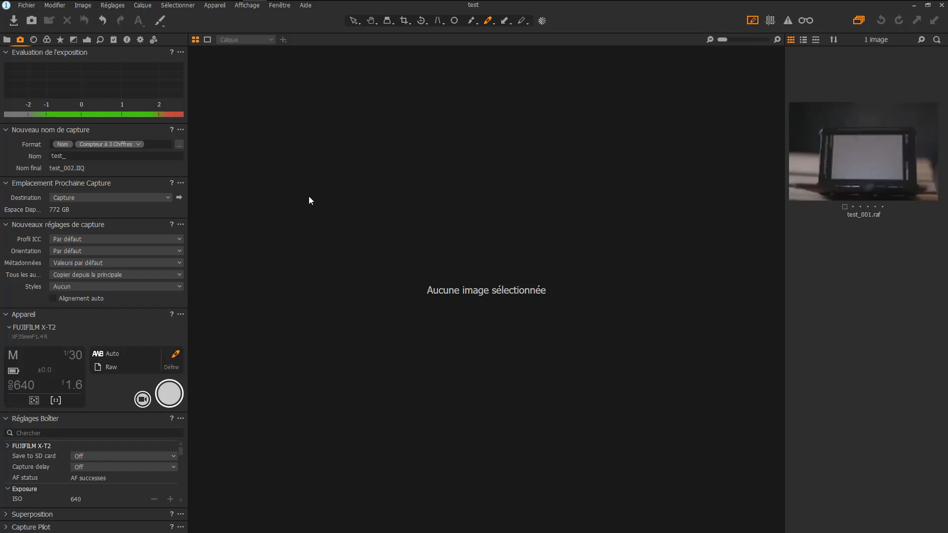
Adjust test_001.raf with exposure 0,55, contrast 8 and shadow recovery (Ombre) 23
left_click(909, 193)
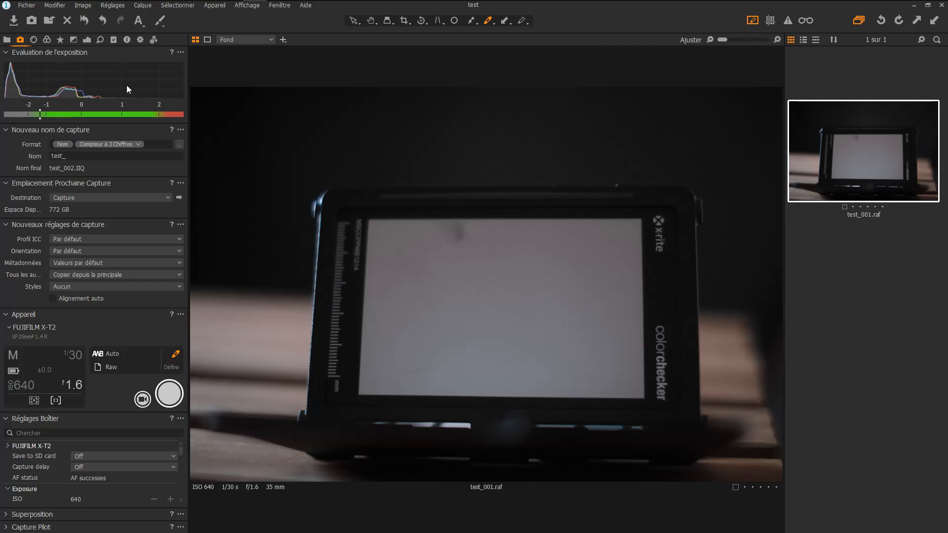
left_click(86, 40)
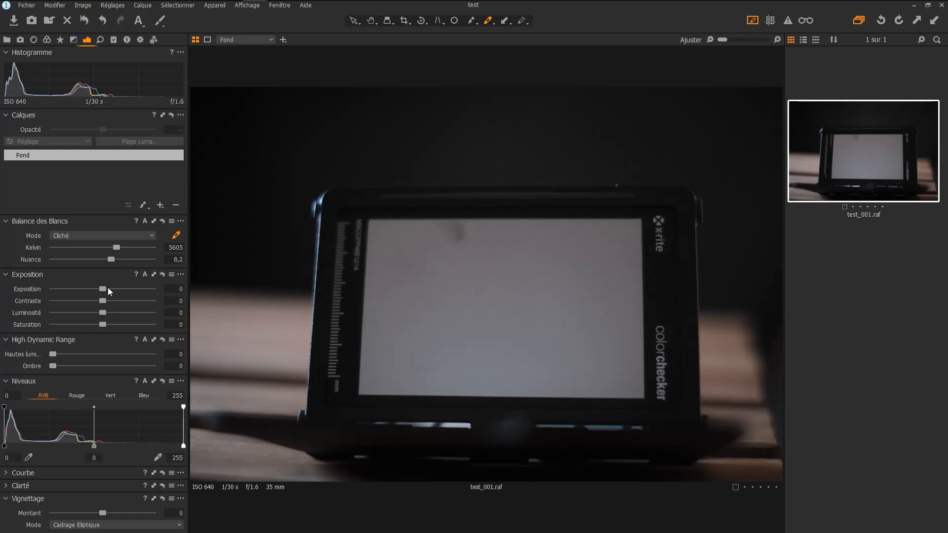
left_click_drag(105, 290, 115, 301)
left_click_drag(53, 366, 77, 363)
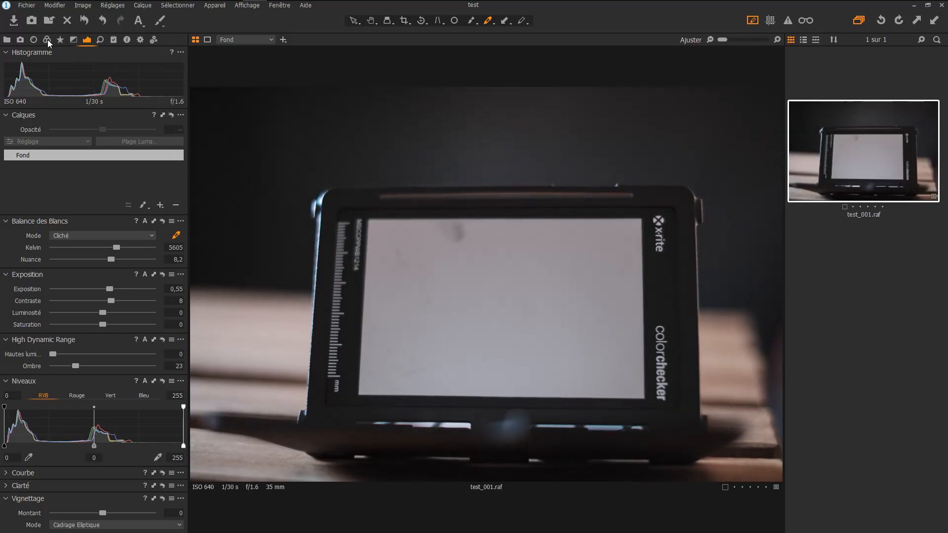
Set all other adjustments for new captures to "Copier depuis la principale"
left_click(19, 39)
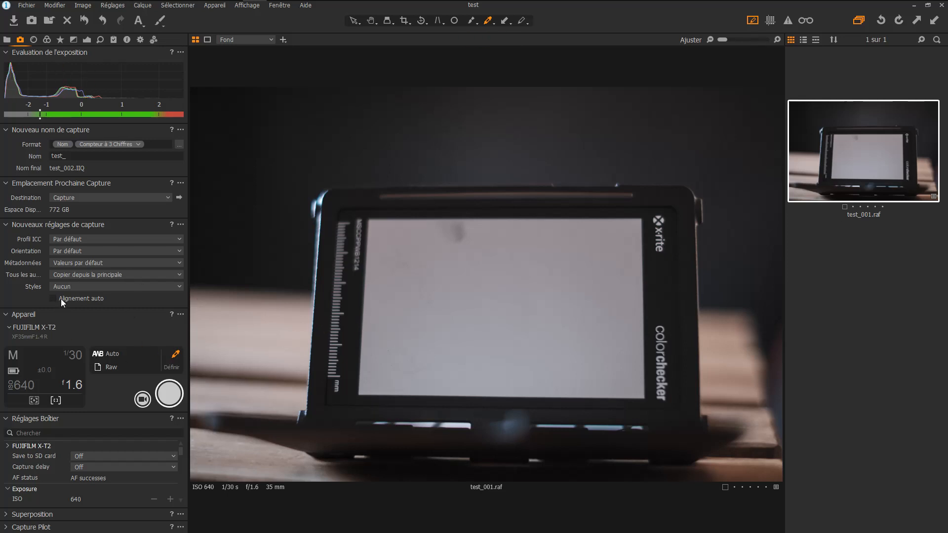
left_click(59, 274)
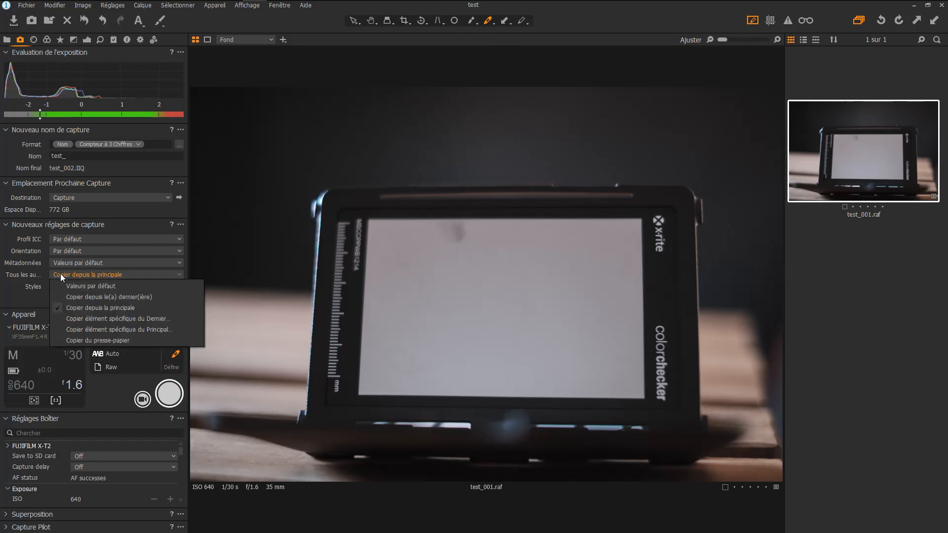
left_click(79, 308)
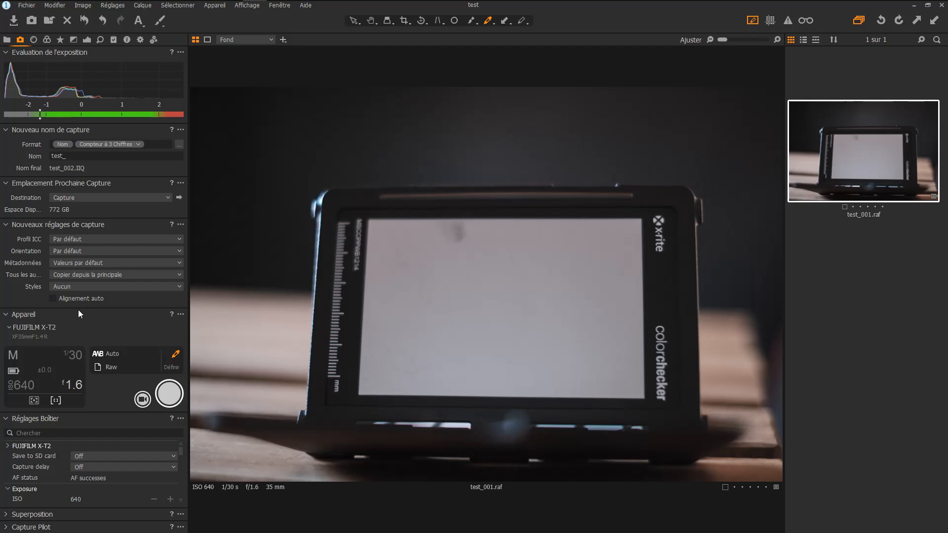
Compare the exposure, contrast and shadow adjustments of test_001.raf and test_002.raf
left_click(87, 40)
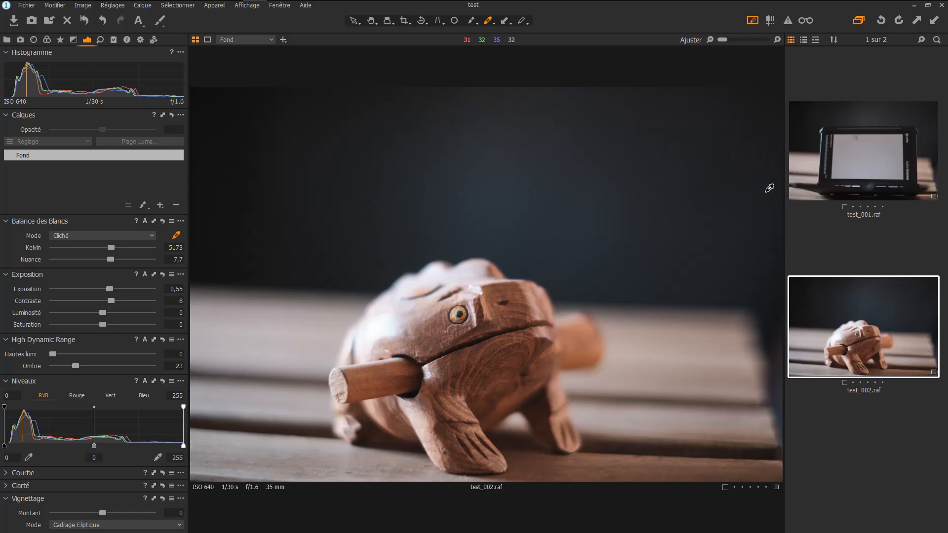
left_click(863, 170)
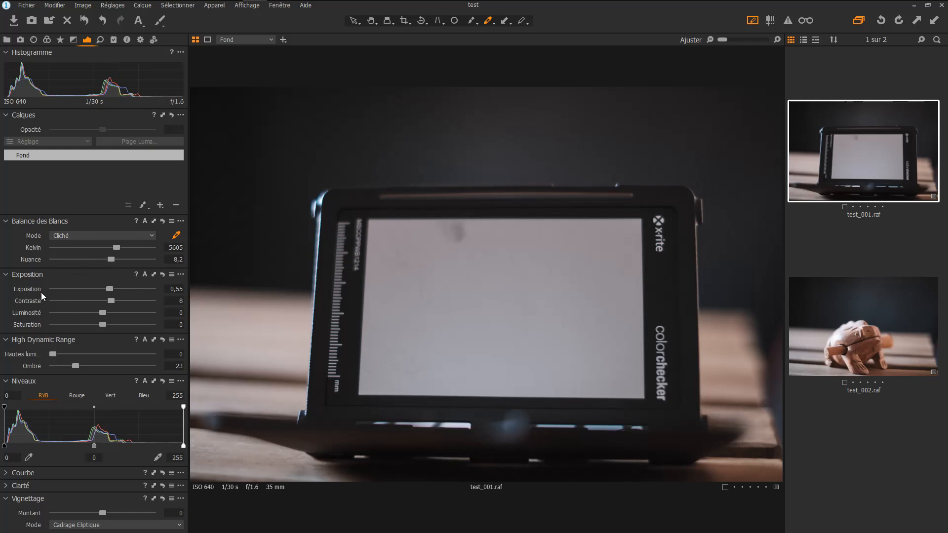
left_click(877, 324)
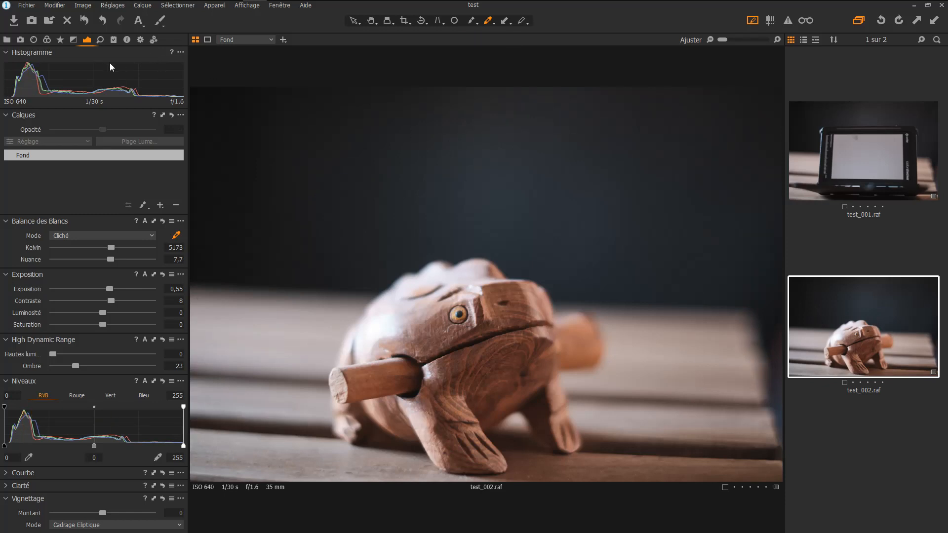
Examine which individual adjustments can be copied from the primary image to new captures, and the other copy options
left_click(20, 39)
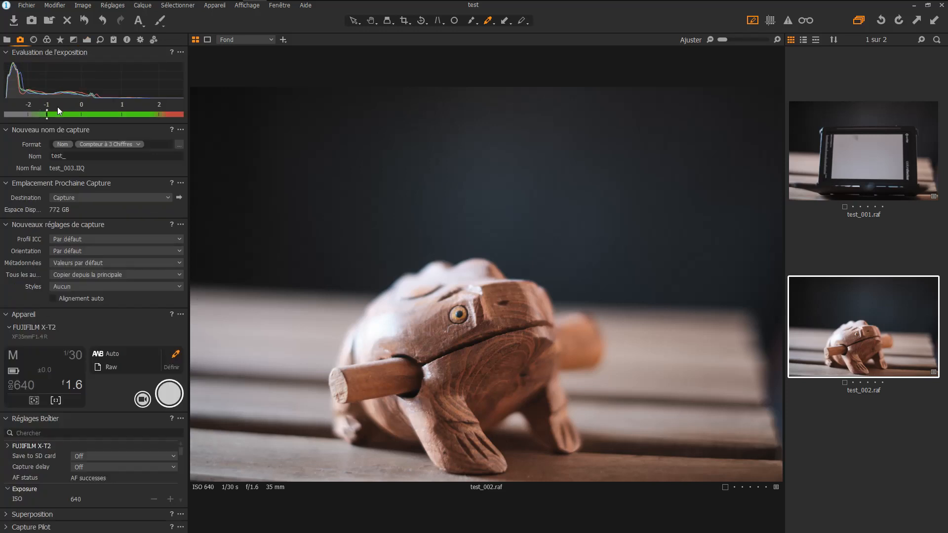
left_click(97, 276)
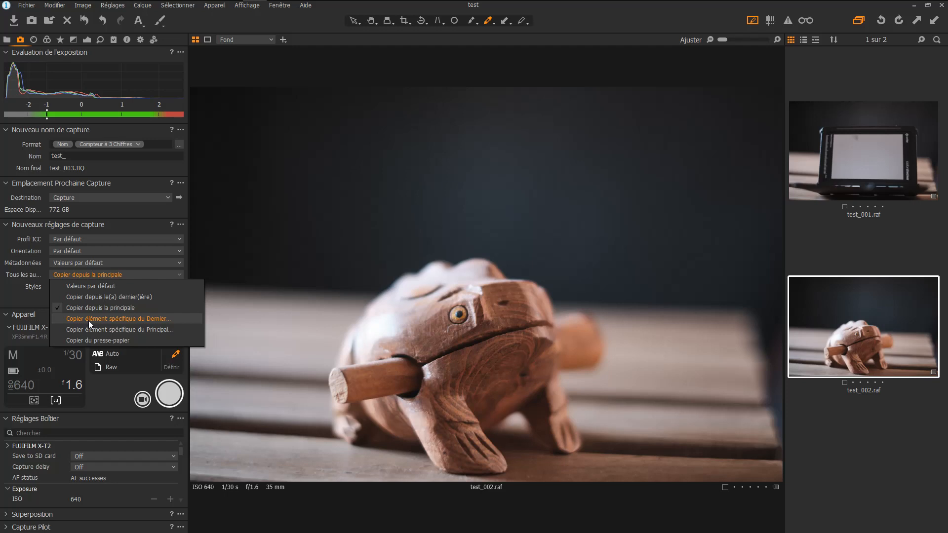
left_click(144, 330)
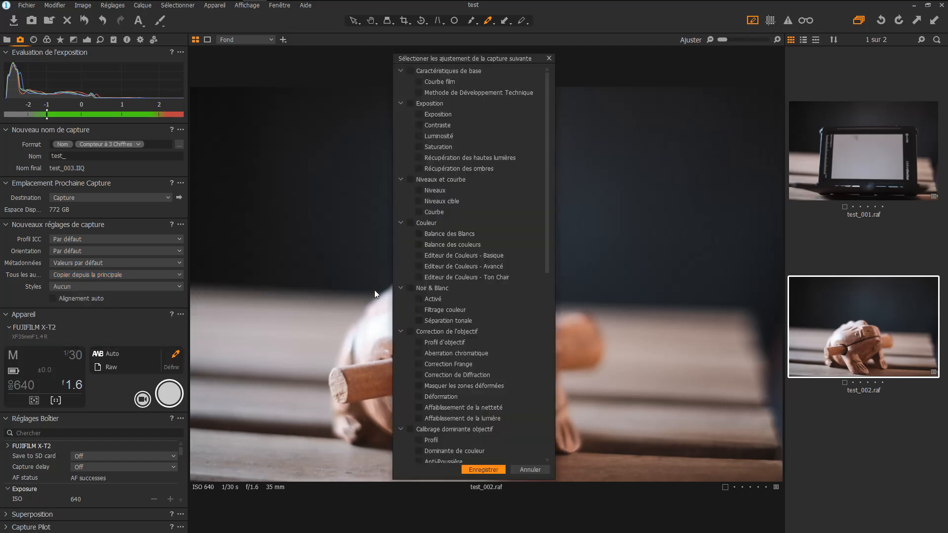
scroll(460, 247, "down", 15)
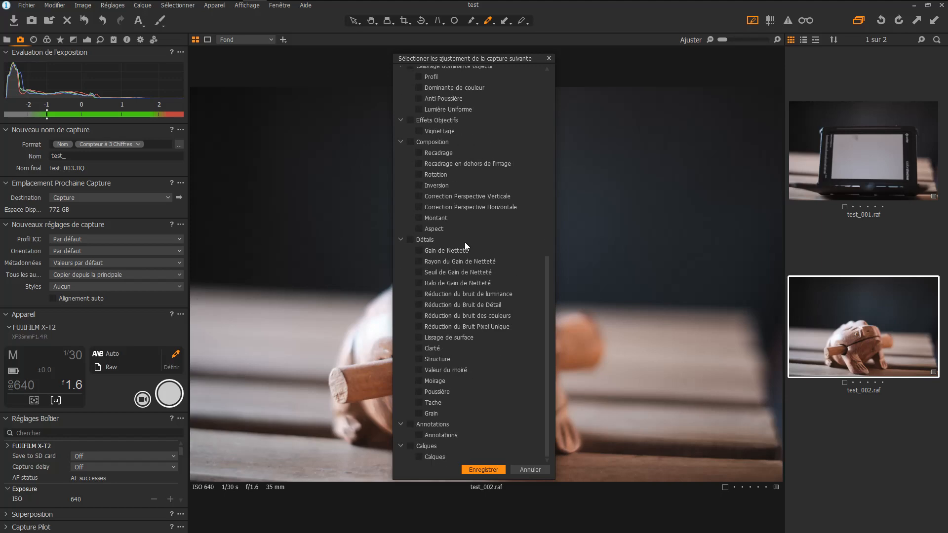
scroll(465, 245, "up", 15)
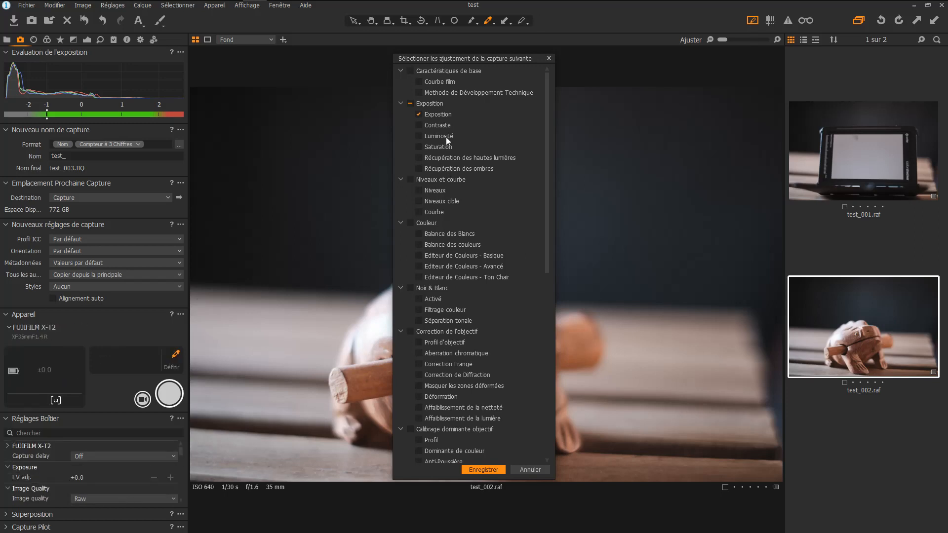
left_click(527, 471)
left_click(119, 276)
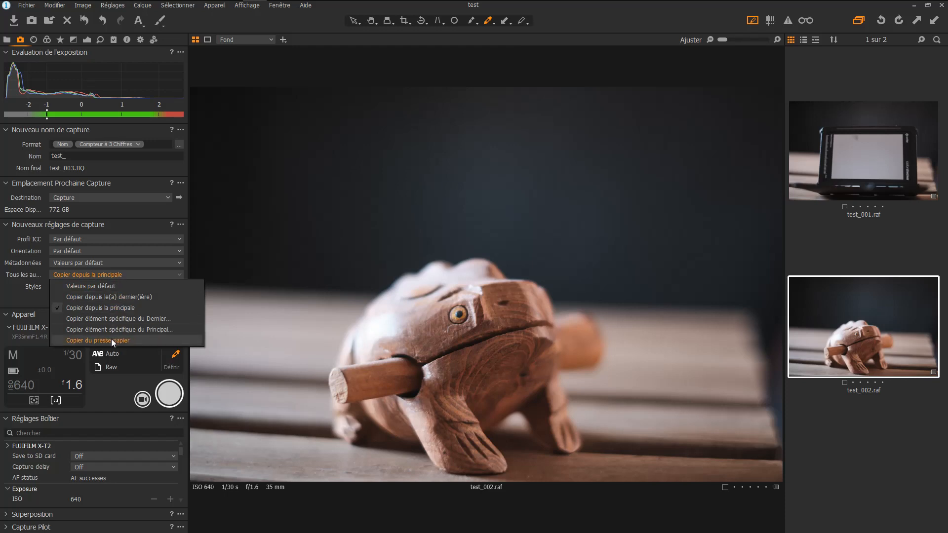
left_click(28, 300)
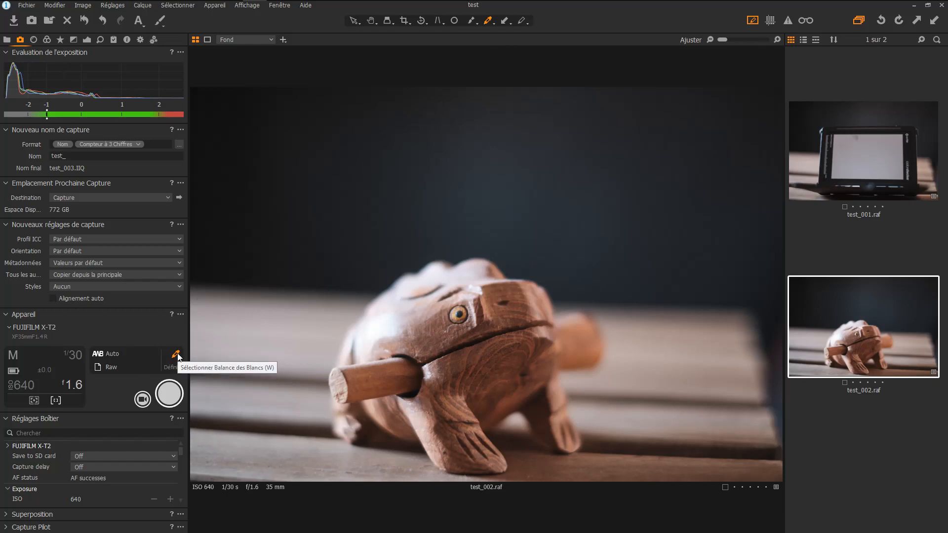
Set a custom white balance on test_001.raf by sampling the grey card, and display test_002.raf for comparison
left_click(878, 147)
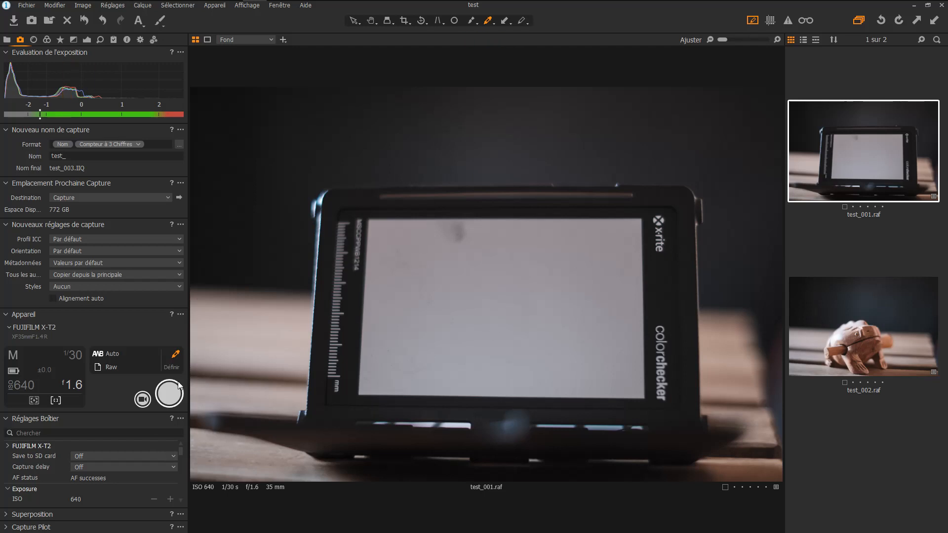
left_click(545, 284)
left_click(89, 39)
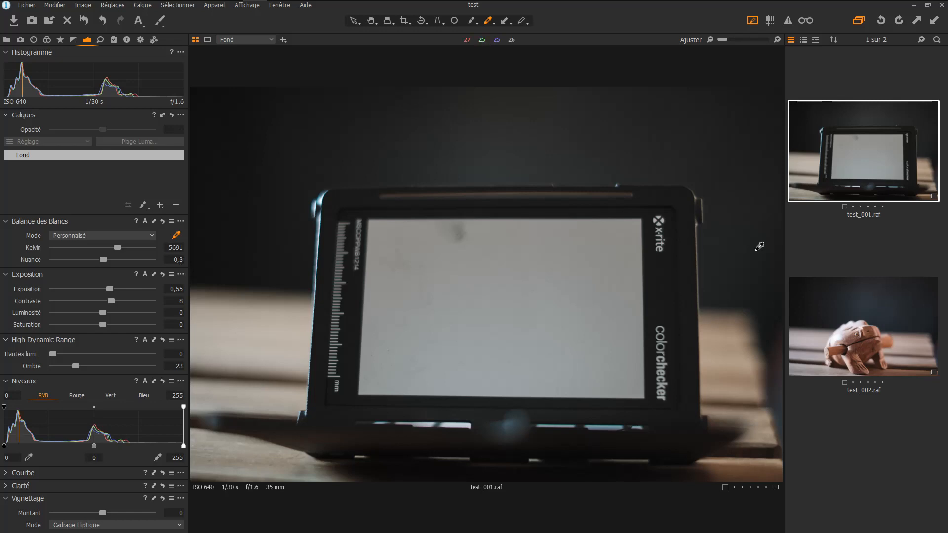
left_click(872, 330)
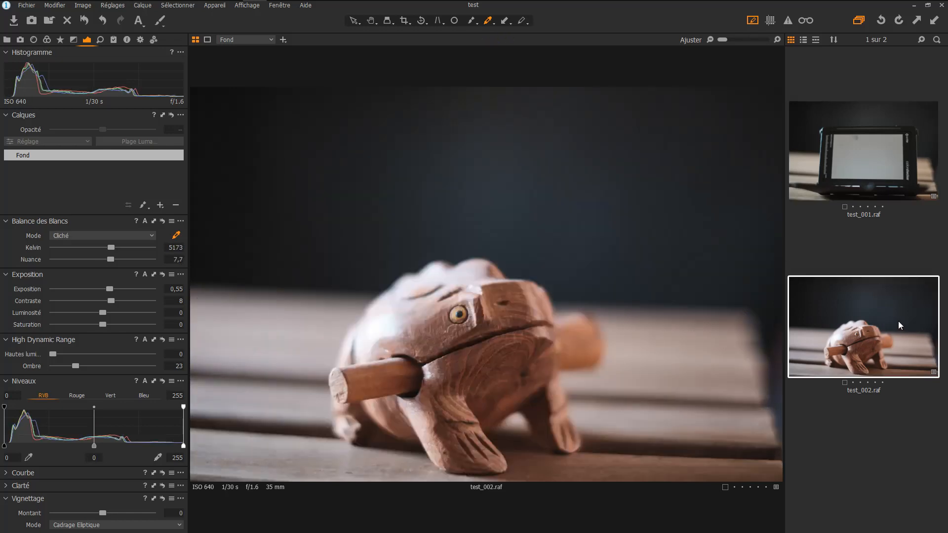
Make test_001.raf the primary image for the new capture, and compare its white balance and exposure adjustments with those of test_003.raf
left_click(881, 170)
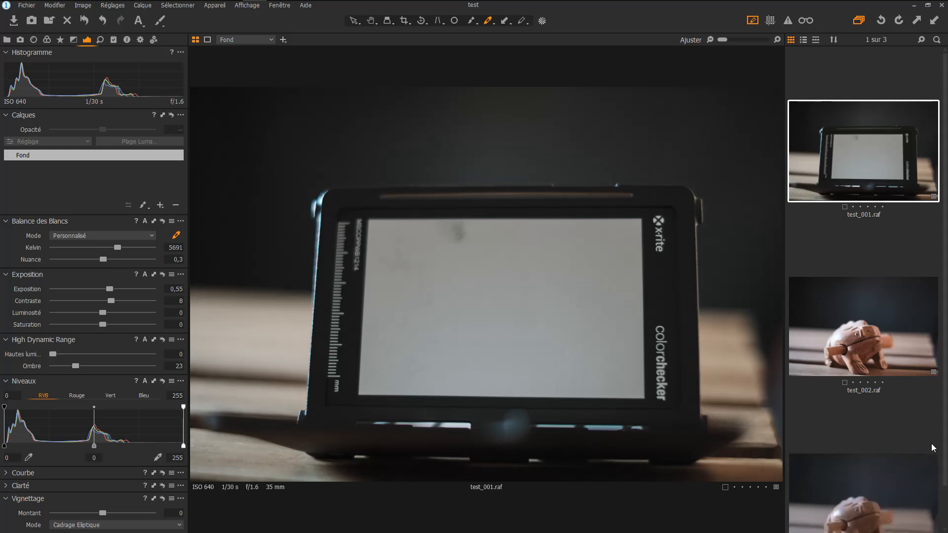
left_click(911, 488)
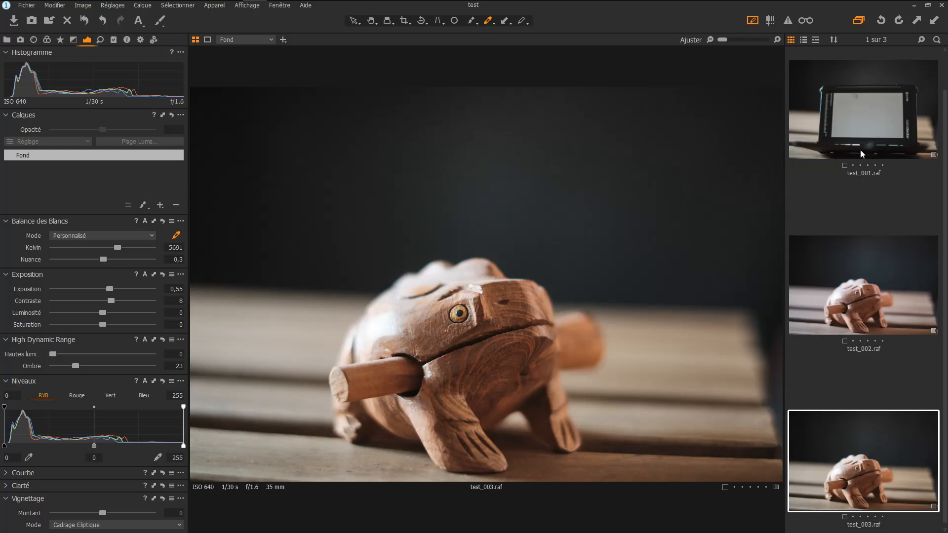
left_click(867, 128)
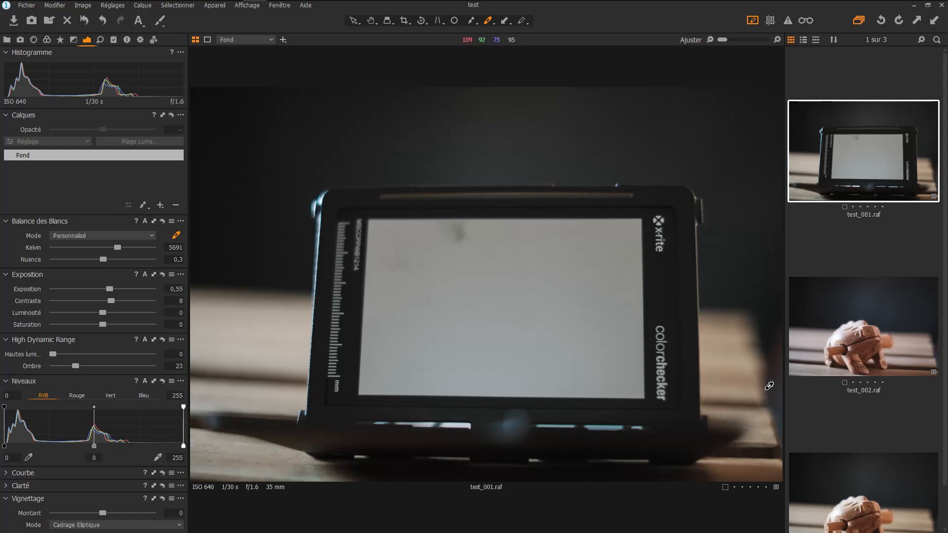
left_click(870, 488)
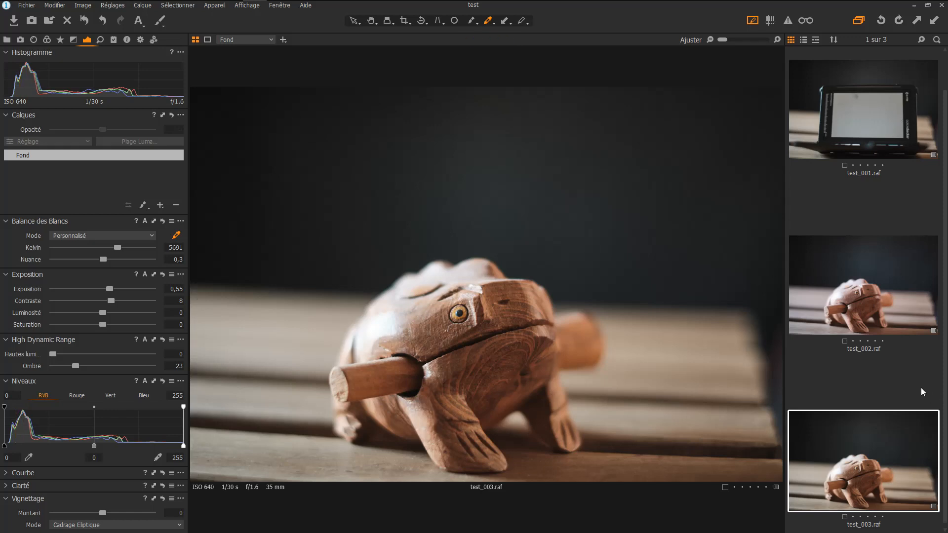
scroll(917, 390, "down", 1)
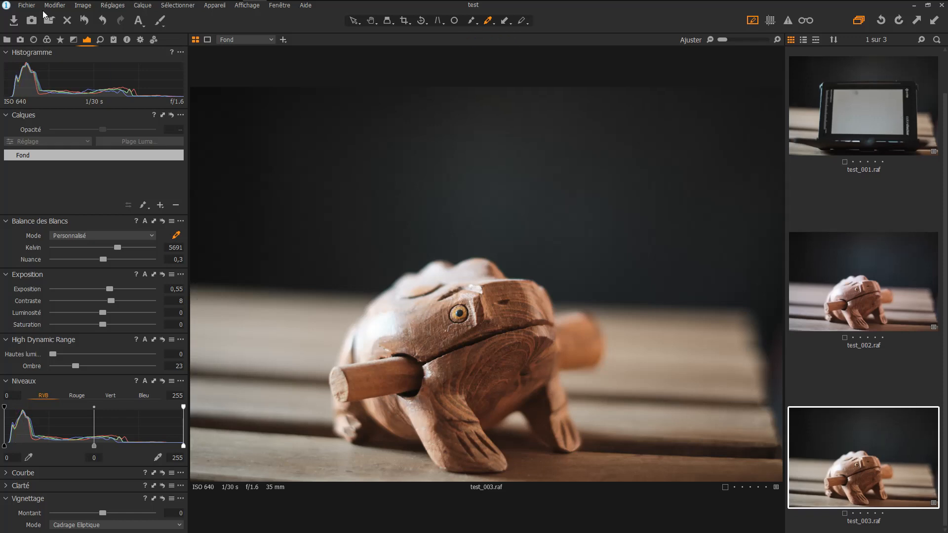
Examine the X-T2 body settings, including the RAW recording and film simulation options, from exposure and image quality down to the device information
left_click(19, 39)
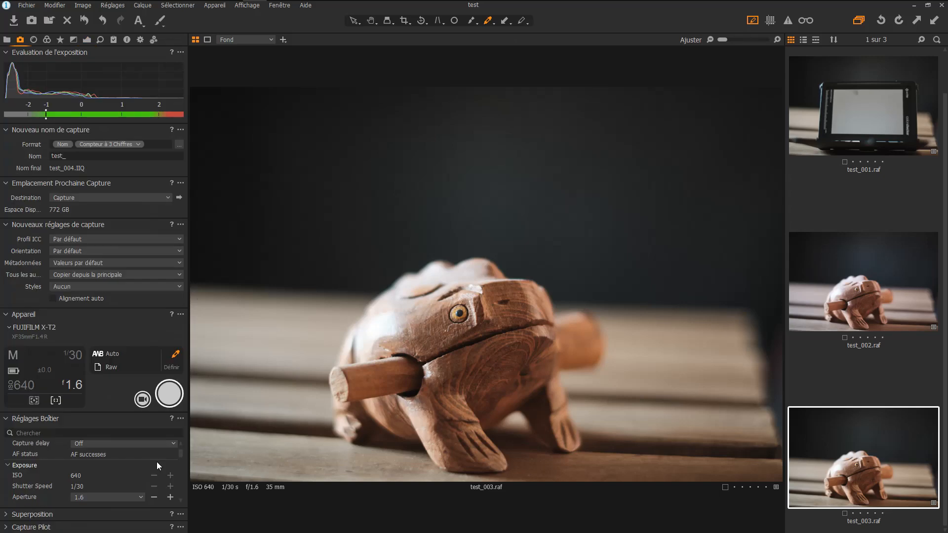
scroll(102, 462, "down", 3)
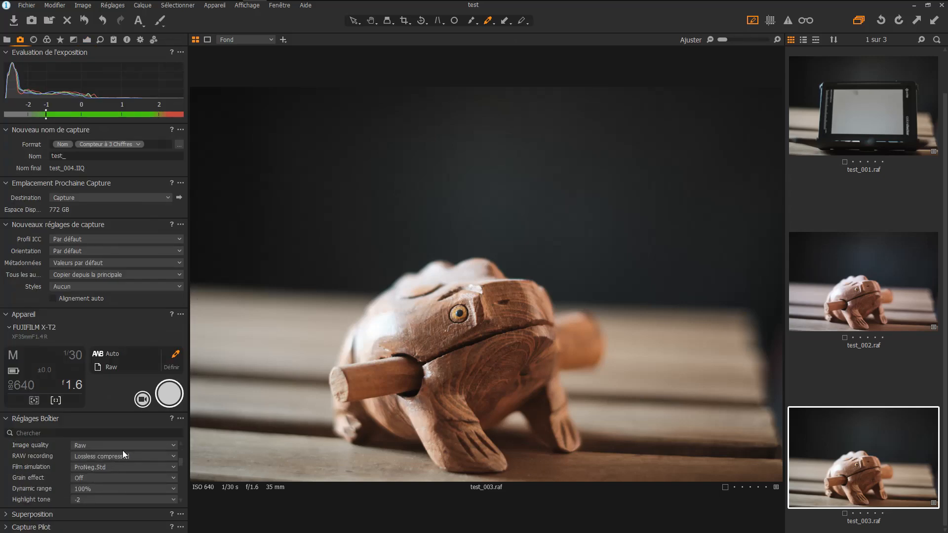
left_click(124, 457)
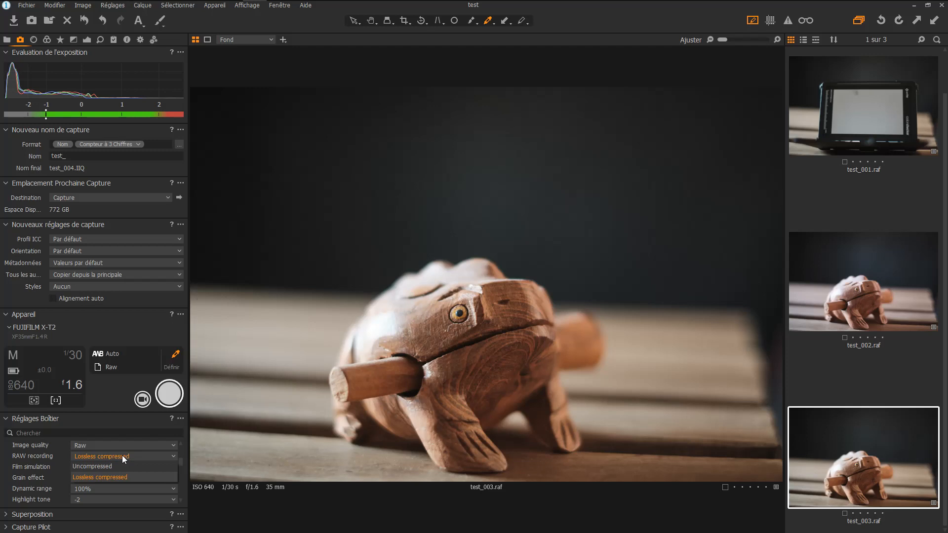
left_click(125, 426)
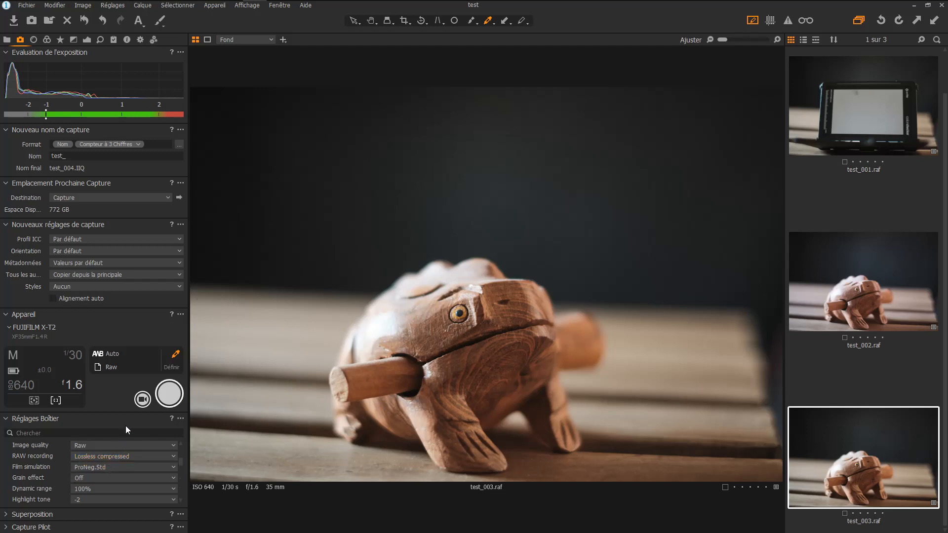
left_click(138, 468)
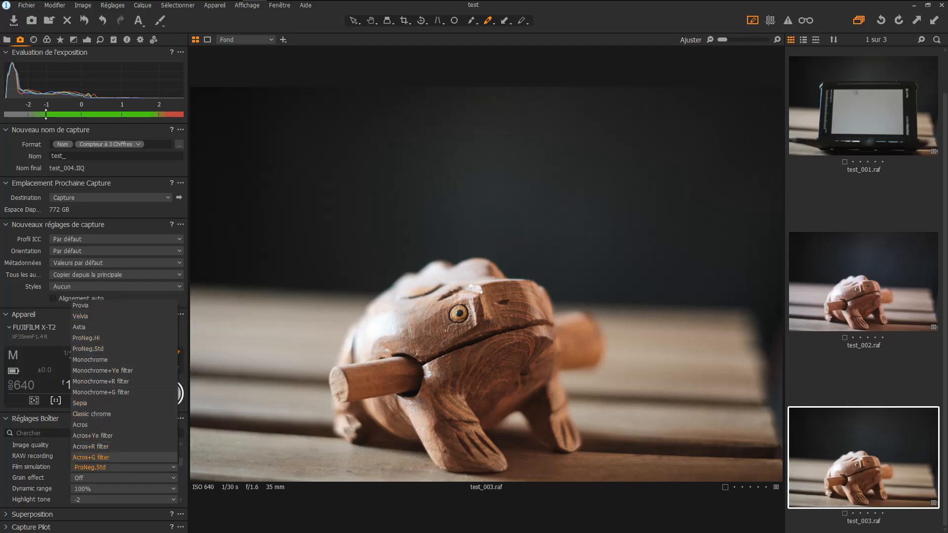
left_click(117, 457)
scroll(117, 468, "down", 3)
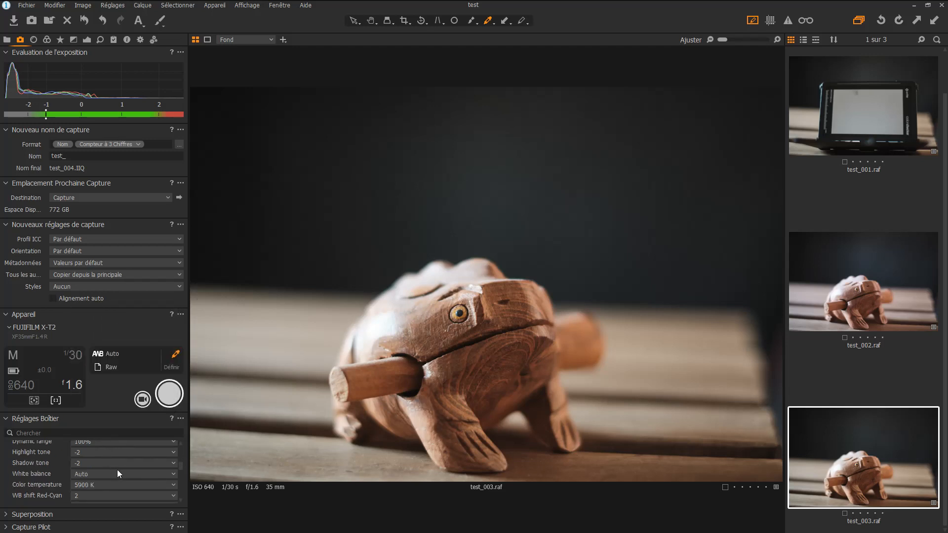
scroll(118, 470, "down", 10)
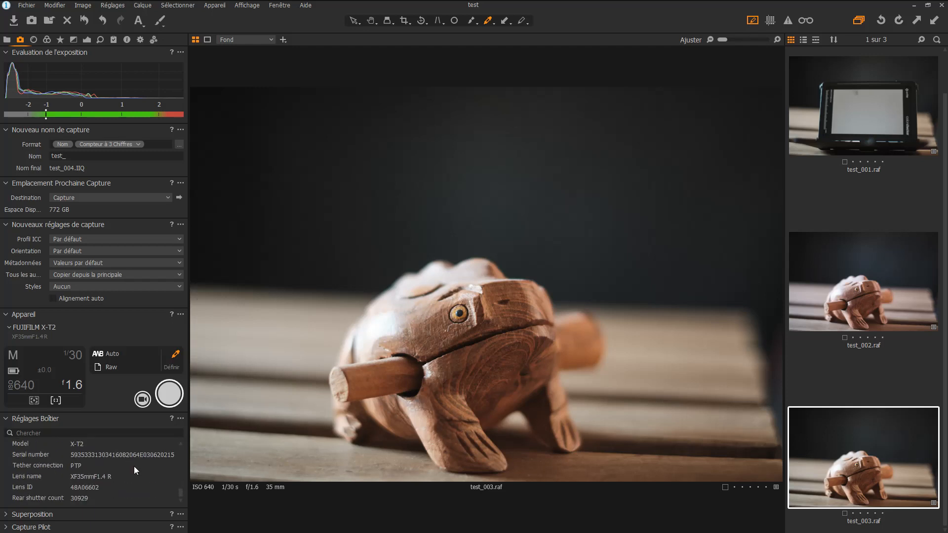
scroll(135, 470, "up", 15)
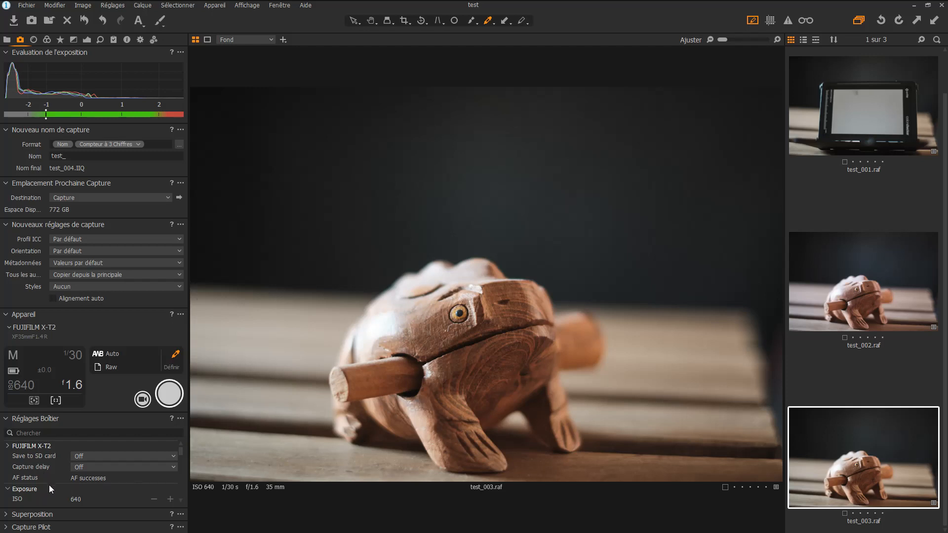
scroll(114, 461, "down", 4)
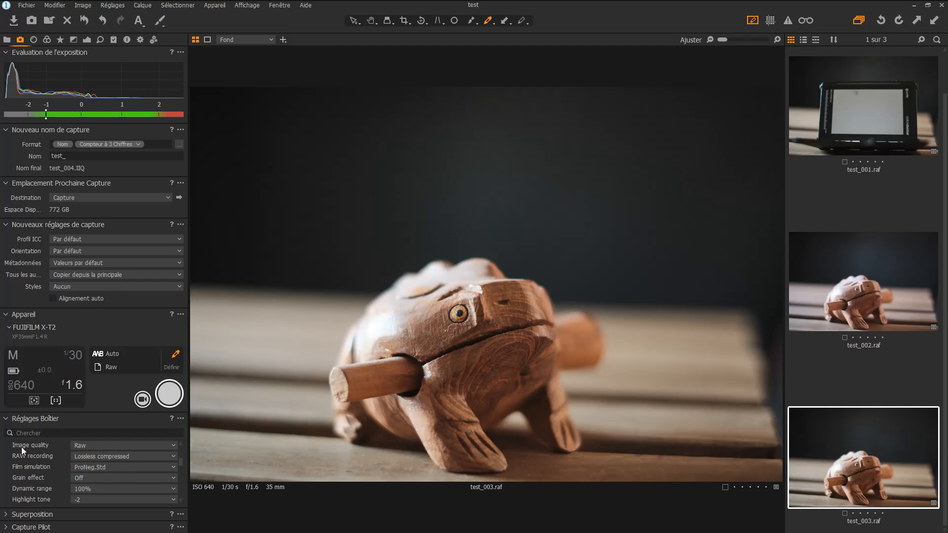
Examine the Superposition tool's image overlay options and the Capture Pilot tool, with the camera body settings collapsed
left_click(5, 420)
left_click(7, 436)
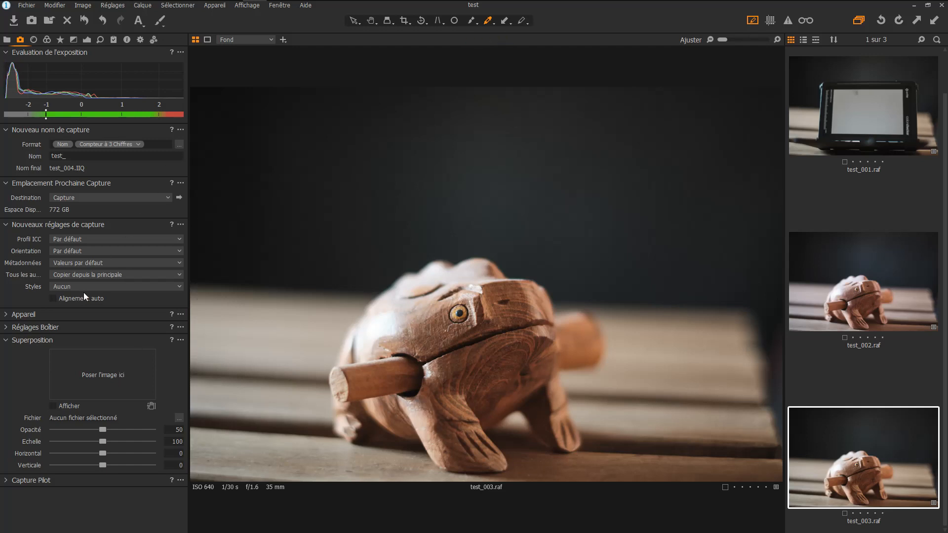
left_click(9, 343)
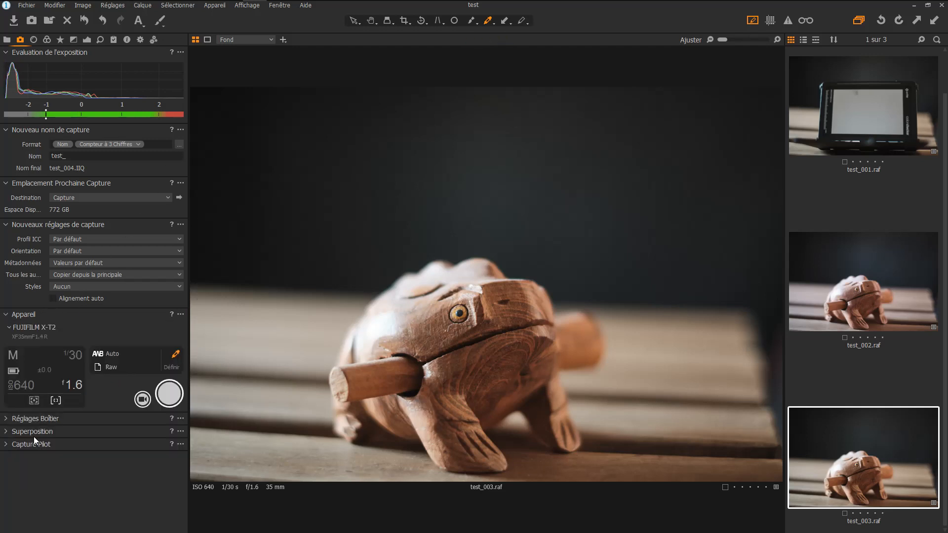
left_click(8, 446)
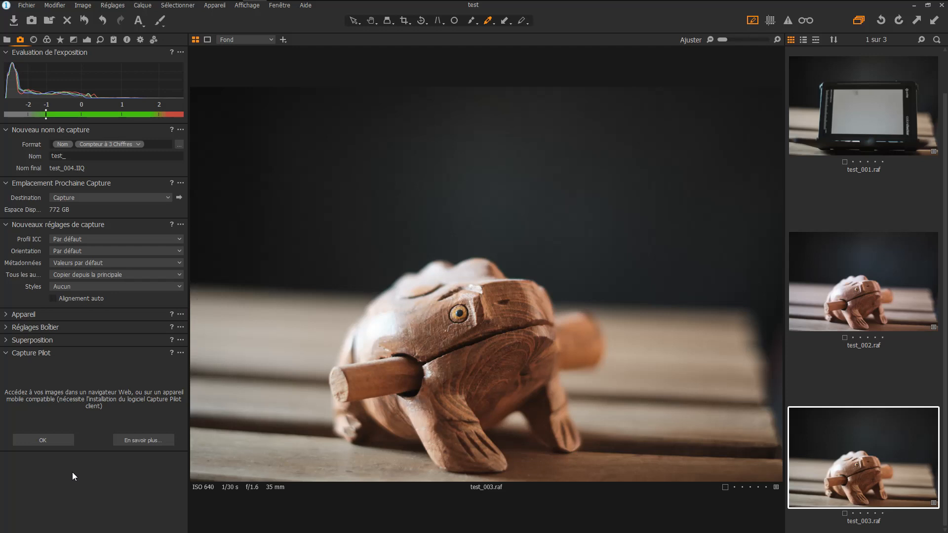
left_click(12, 340)
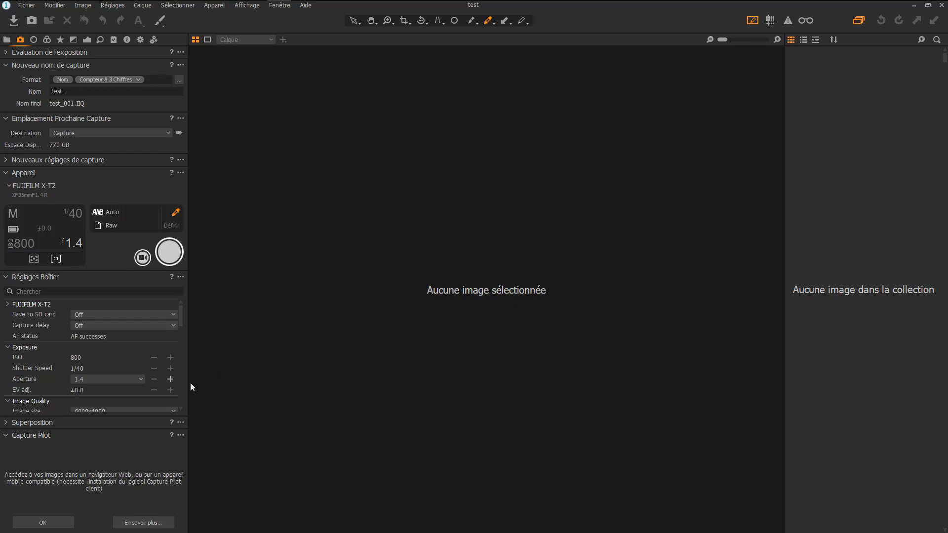
Open the camera's live view, maximize its window and display the camera controls and body settings in it
left_click(142, 263)
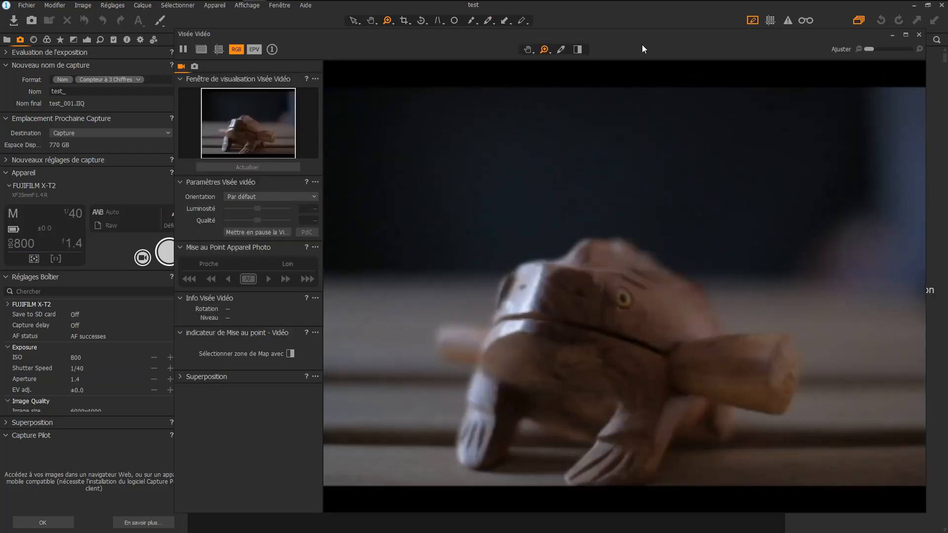
left_click_drag(630, 36, 546, 34)
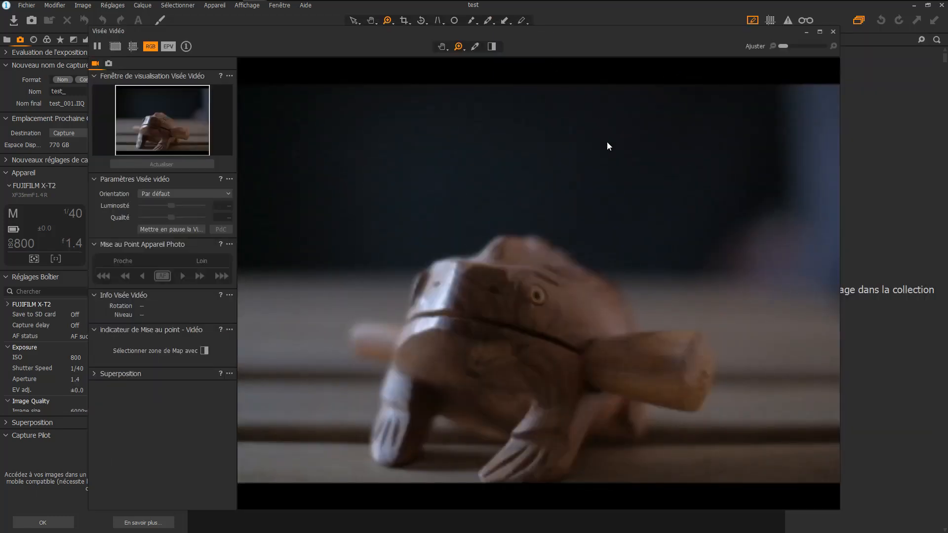
left_click(820, 33)
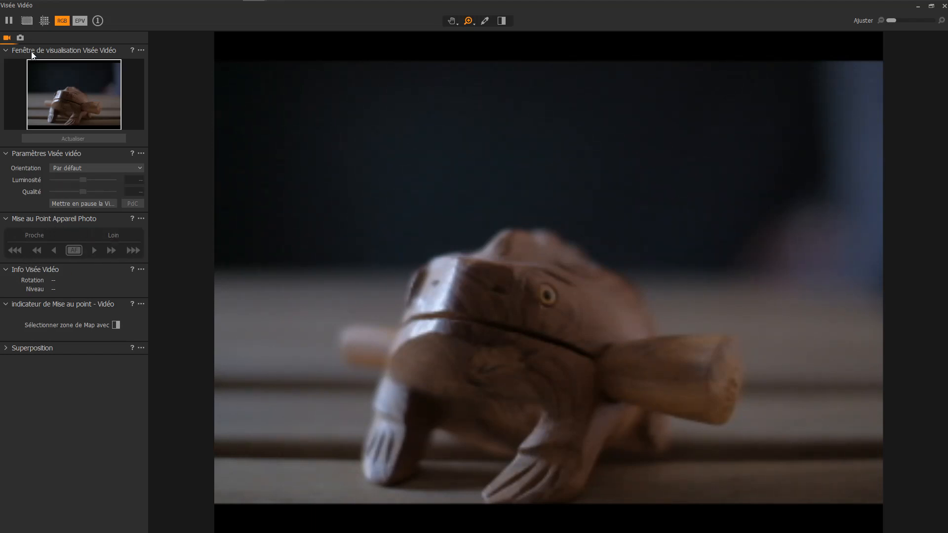
left_click(20, 37)
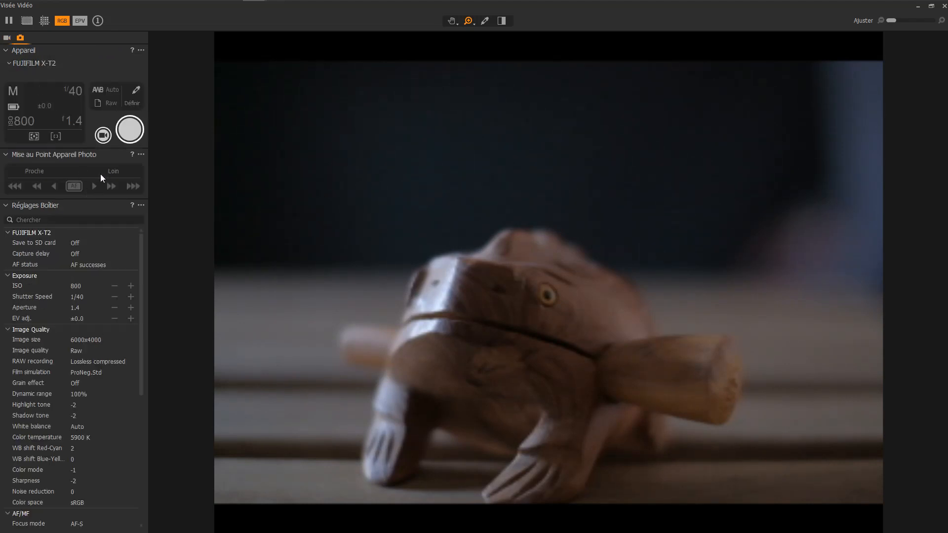
left_click(126, 136)
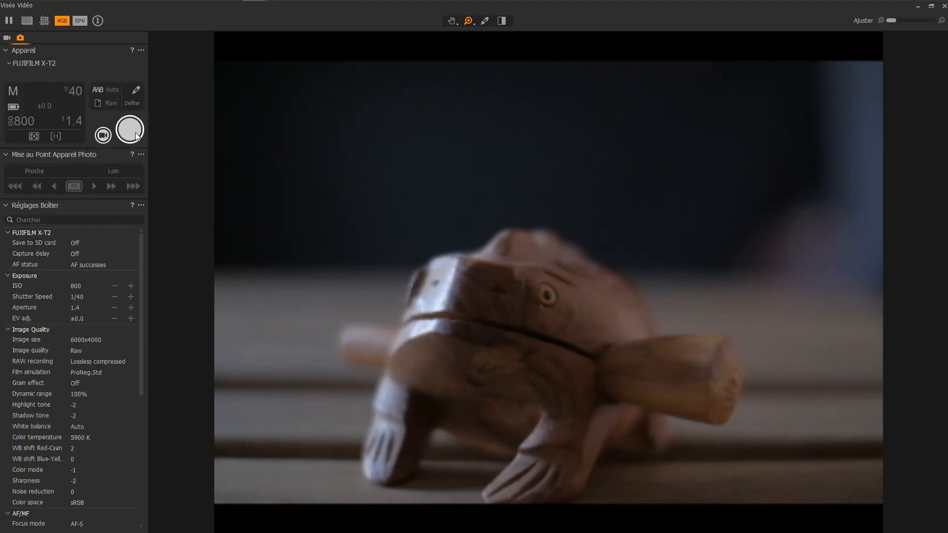